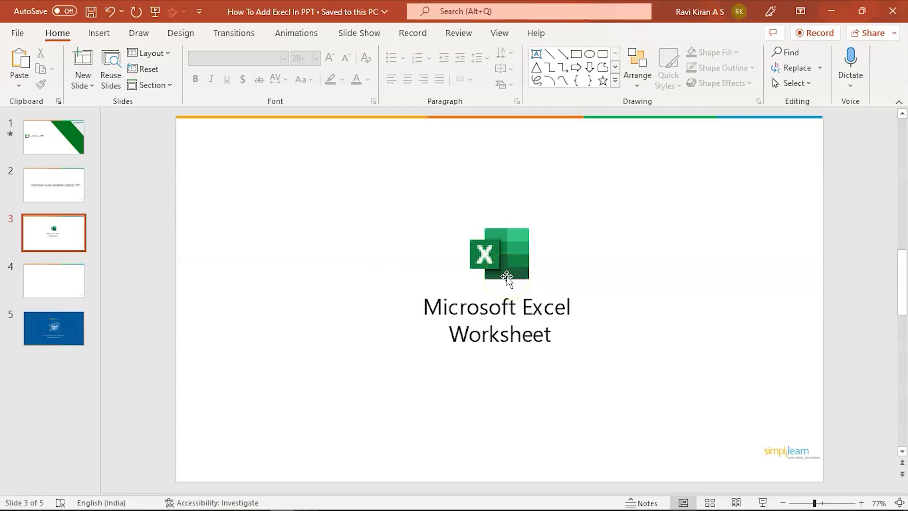
Open slide 3's embedded spreadsheet in full-screen Excel, then return to PowerPoint's empty slide 4.
{"action": "double_click", "coordinate": [464, 227]}
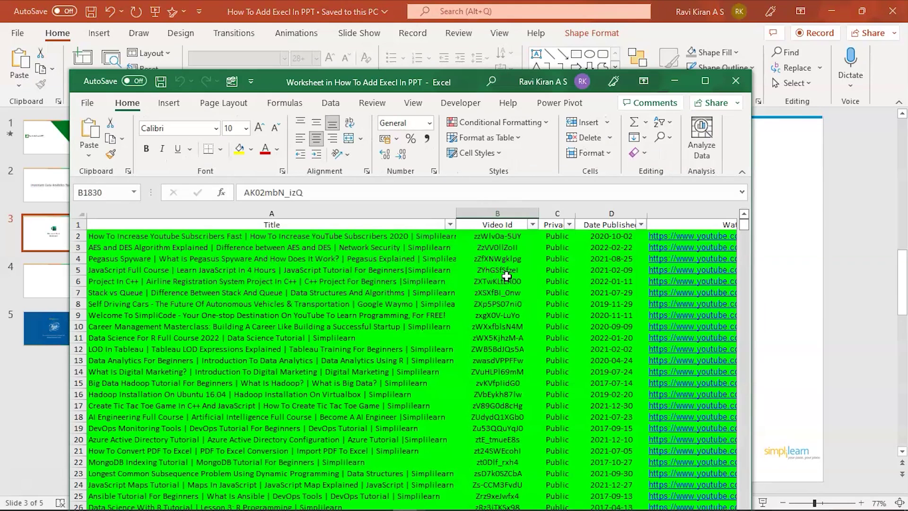
{"action": "double_click", "coordinate": [455, 81]}
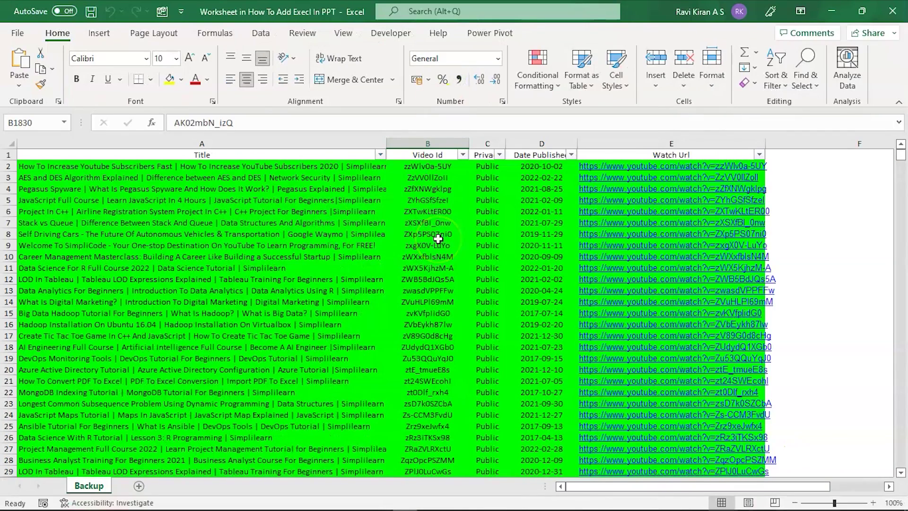
{"action": "key", "text": "alt+Tab"}
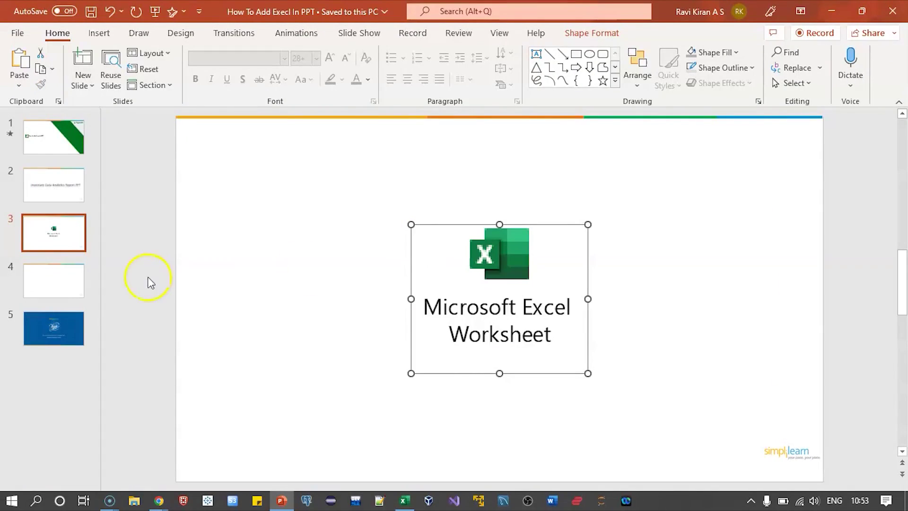
{"action": "left_click", "coordinate": [76, 292]}
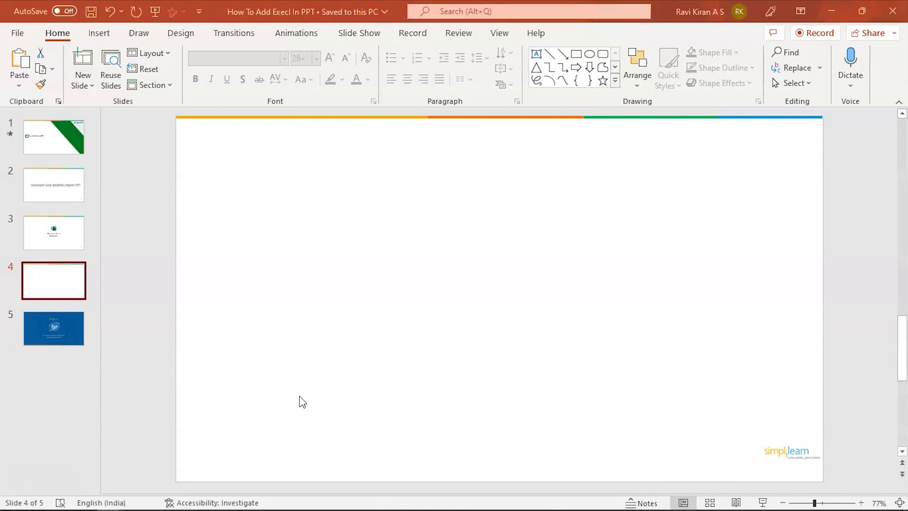
Select the 'Excel File' workbook in the Documents folder, then switch back to PowerPoint.
{"action": "key", "text": "alt+Tab"}
{"action": "key", "text": "alt+Tab"}
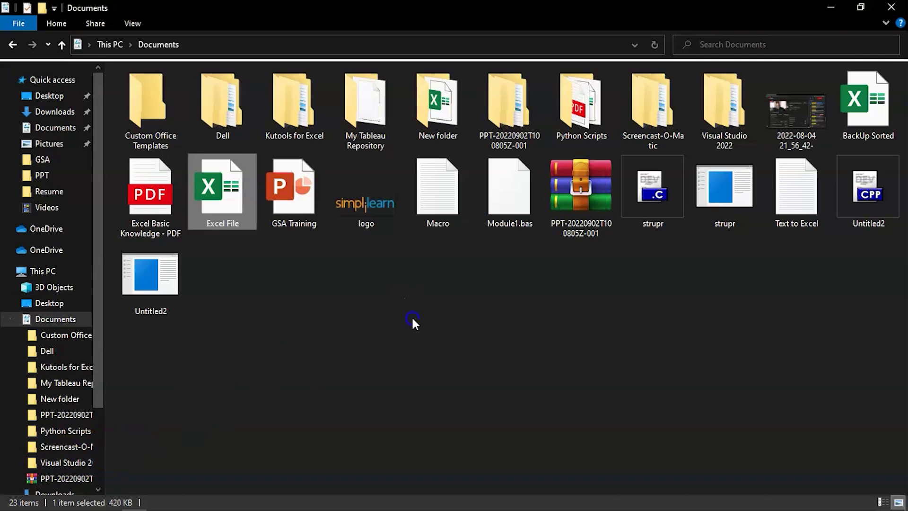
{"action": "left_click", "coordinate": [245, 211]}
{"action": "key", "text": "alt+Tab"}
{"action": "left_click", "coordinate": [370, 252]}
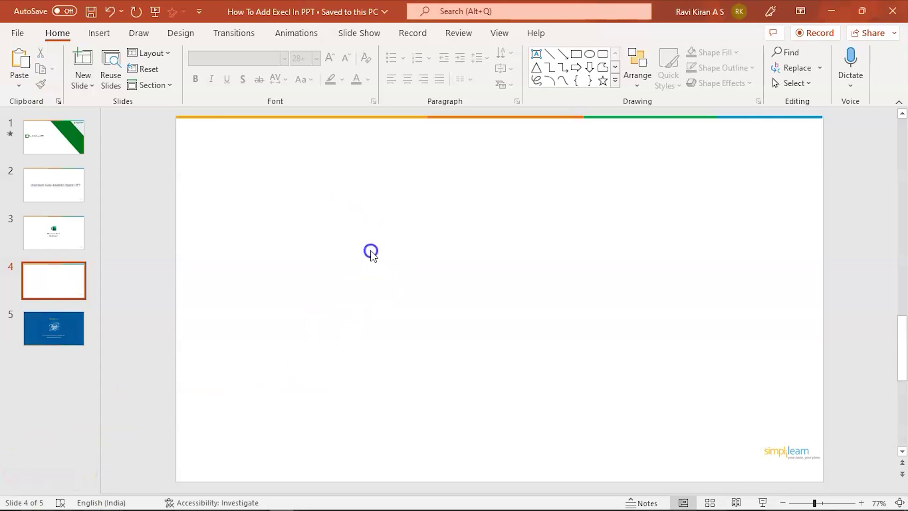
{"action": "key", "text": "ctrl+v"}
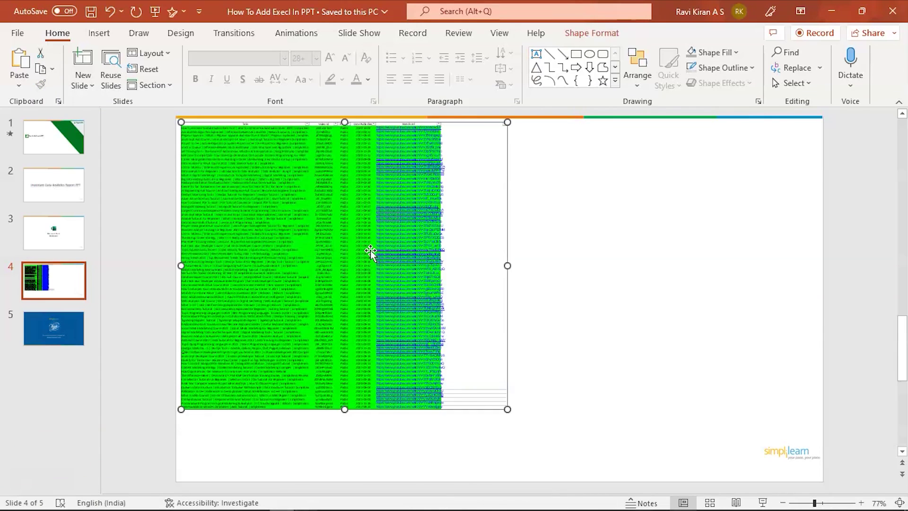
{"action": "mouse_move", "coordinate": [505, 404]}
{"action": "left_mouse_down"}
{"action": "mouse_move", "coordinate": [624, 460]}
{"action": "mouse_move", "coordinate": [472, 384]}
{"action": "mouse_move", "coordinate": [511, 404]}
{"action": "left_mouse_up"}
{"action": "key", "text": "Delete"}
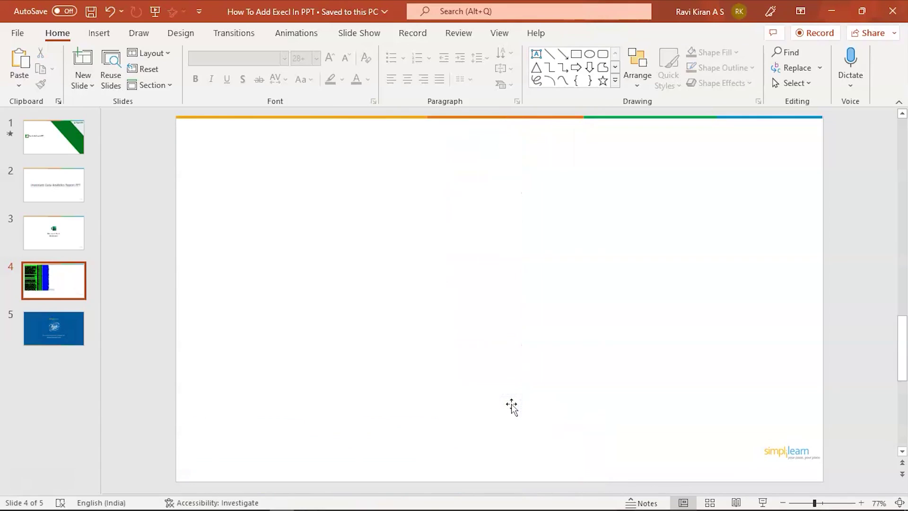
{"action": "left_click", "coordinate": [406, 297]}
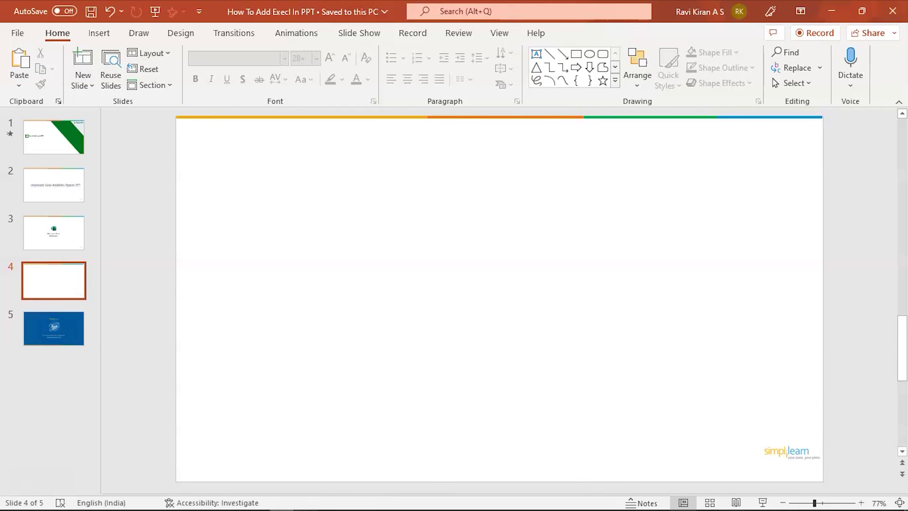
Open the Insert Object dialog from the Insert tab for slide 4.
{"action": "left_click", "coordinate": [100, 36]}
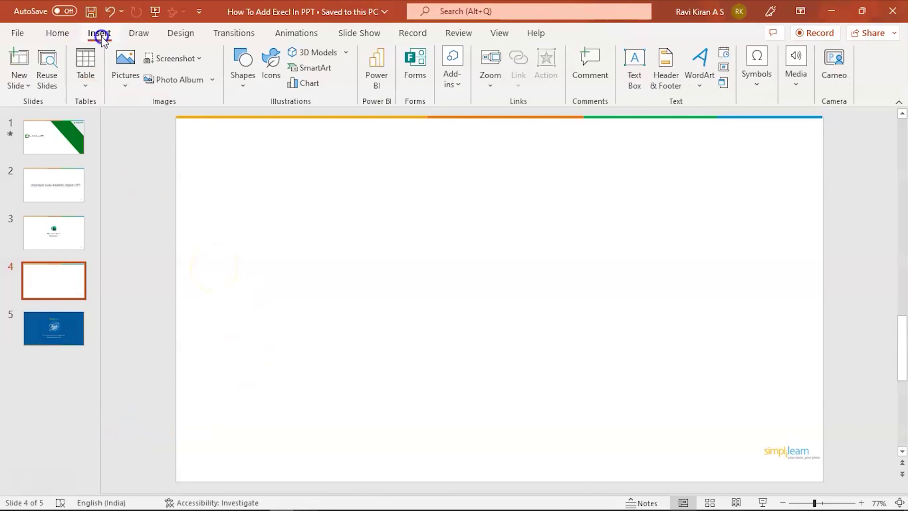
{"action": "left_click", "coordinate": [723, 83]}
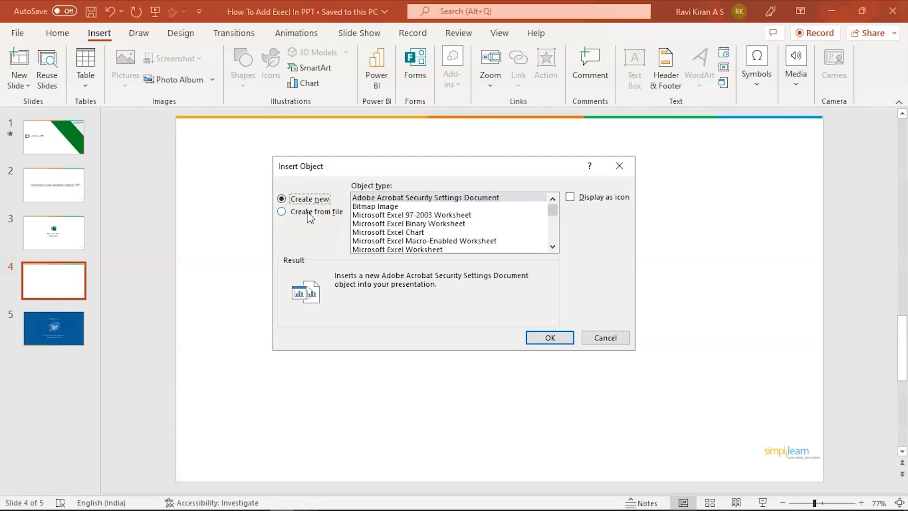
Choose Create from file and browse to the 'Excel File' workbook in Documents.
{"action": "left_click", "coordinate": [309, 213]}
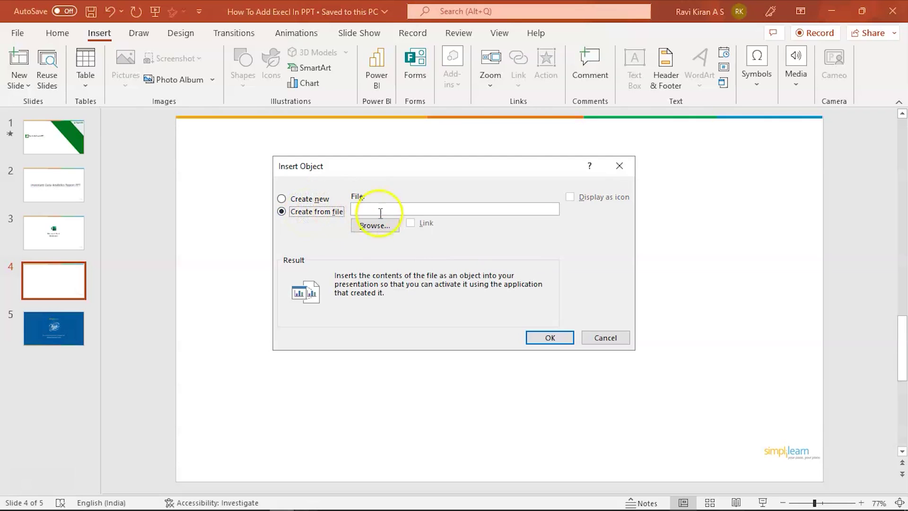
{"action": "left_click", "coordinate": [373, 226]}
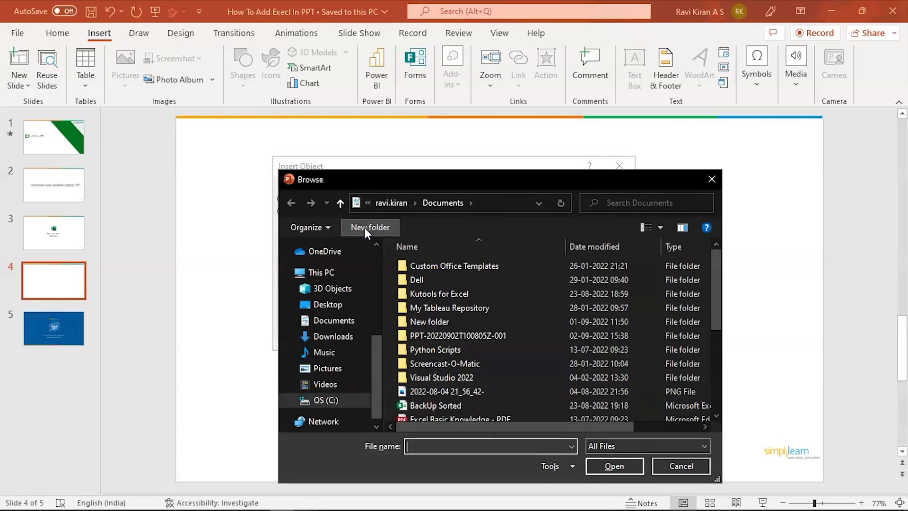
{"action": "scroll", "coordinate": [453, 364], "scroll_direction": "down", "scroll_amount": 1}
{"action": "scroll", "coordinate": [452, 360], "scroll_direction": "down", "scroll_amount": 2}
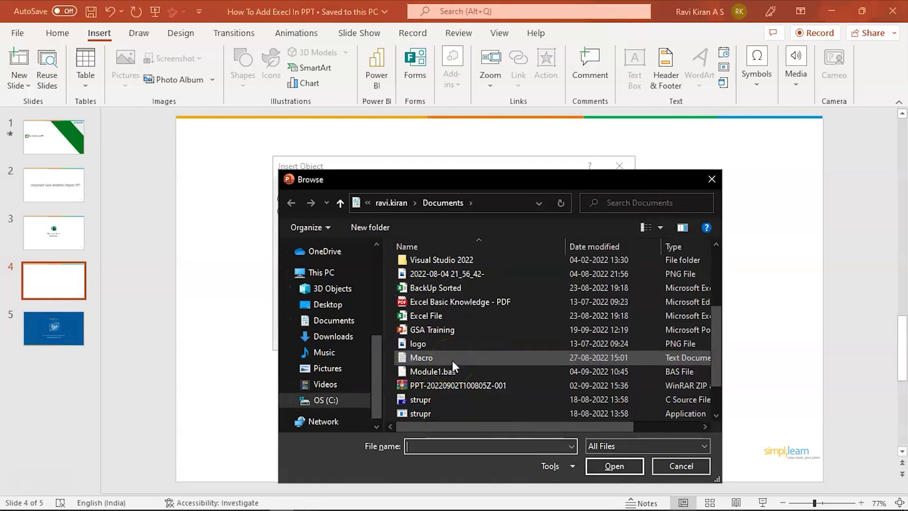
{"action": "scroll", "coordinate": [452, 360], "scroll_direction": "down", "scroll_amount": 1}
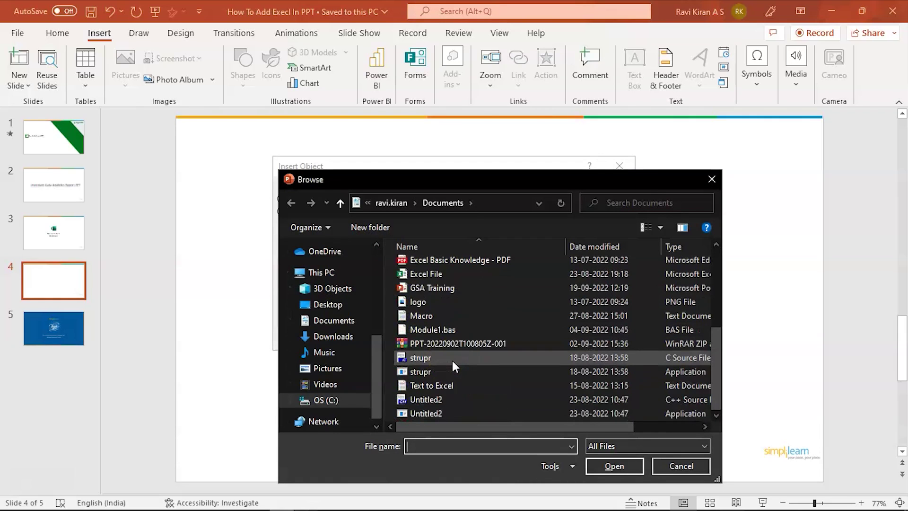
{"action": "left_click", "coordinate": [437, 273]}
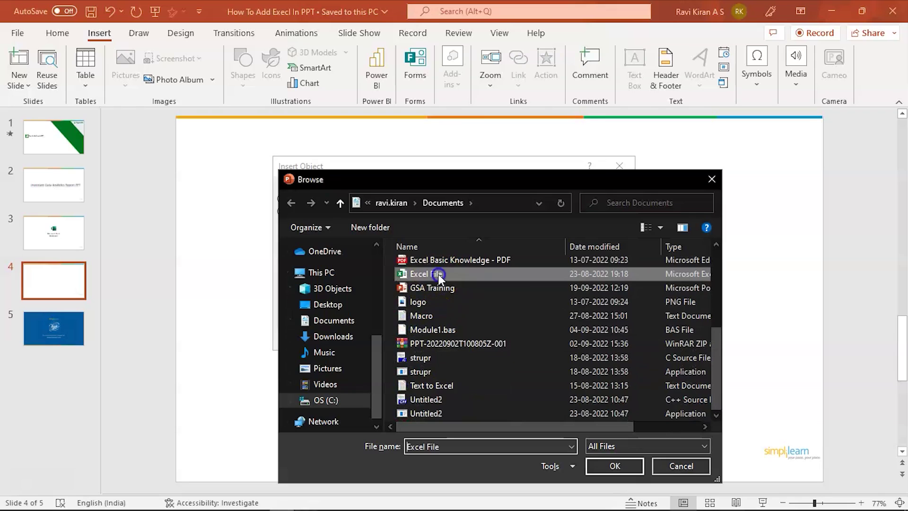
{"action": "left_click", "coordinate": [600, 464]}
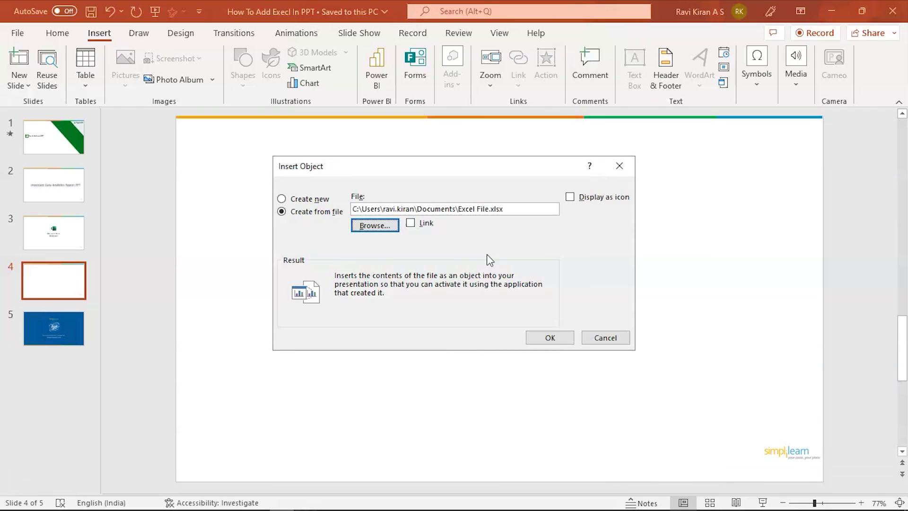
Display the object as the first Excel worksheet icon and insert it onto slide 4.
{"action": "left_click", "coordinate": [570, 197]}
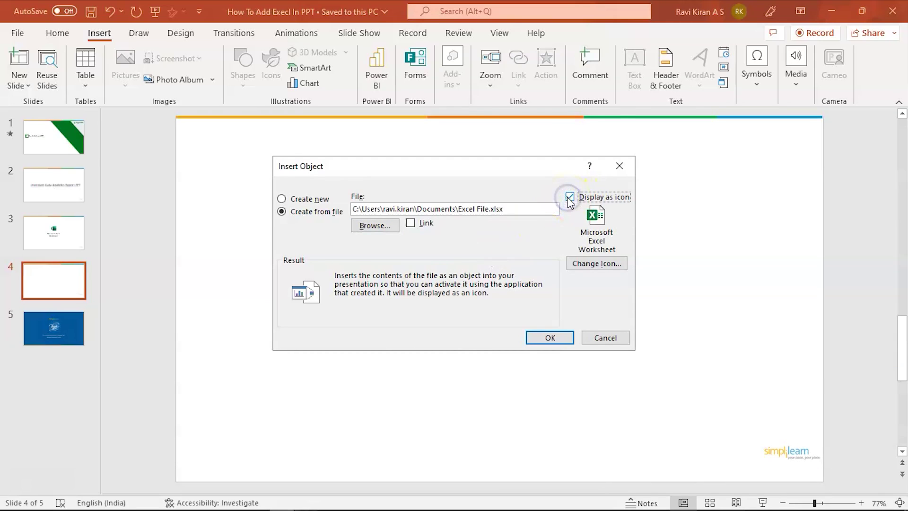
{"action": "left_click", "coordinate": [586, 267]}
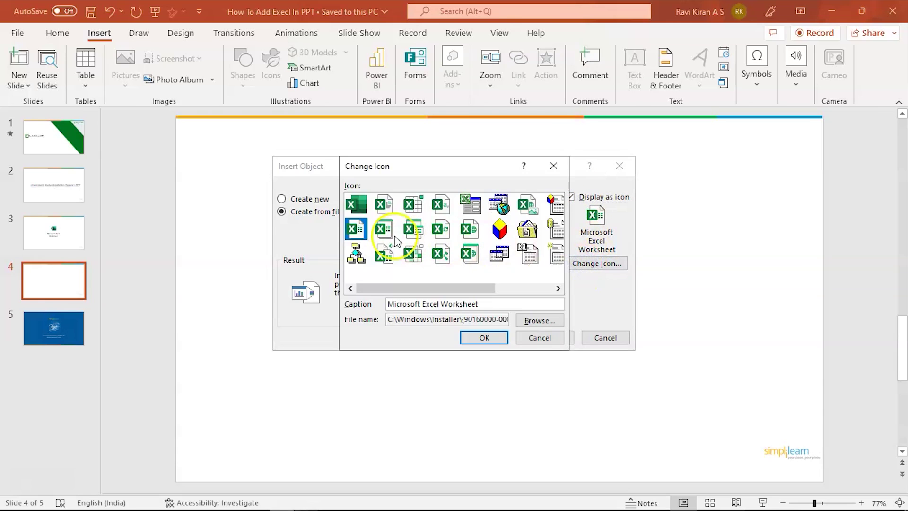
{"action": "left_click", "coordinate": [357, 208]}
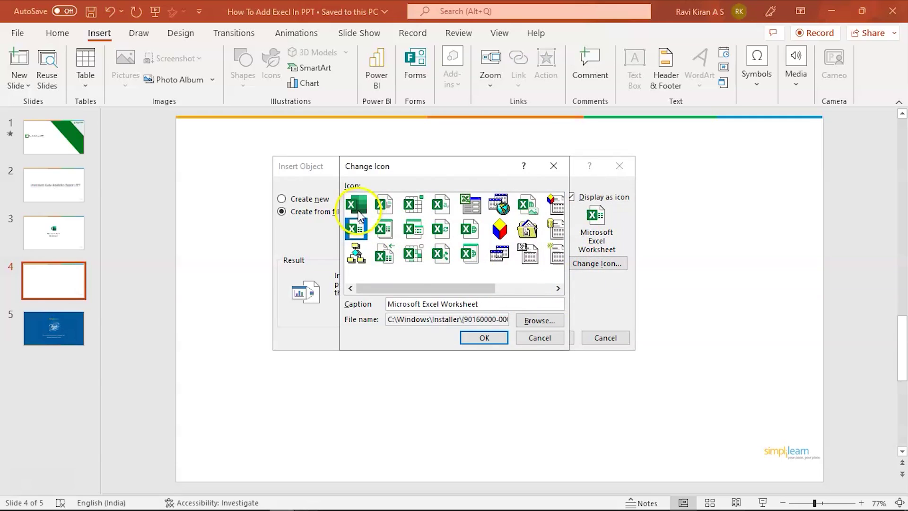
{"action": "left_click", "coordinate": [471, 342]}
{"action": "left_click", "coordinate": [533, 339]}
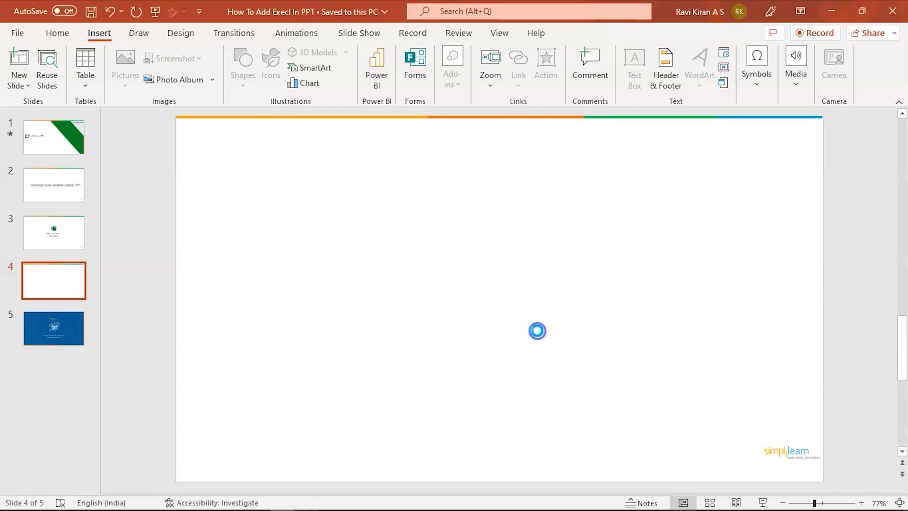
Enlarge the worksheet icon, centre it on slide 4, and compare it with slide 3's icon.
{"action": "left_click_drag", "start_coordinate": [523, 319], "coordinate": [611, 386]}
{"action": "left_click_drag", "start_coordinate": [551, 330], "coordinate": [508, 290]}
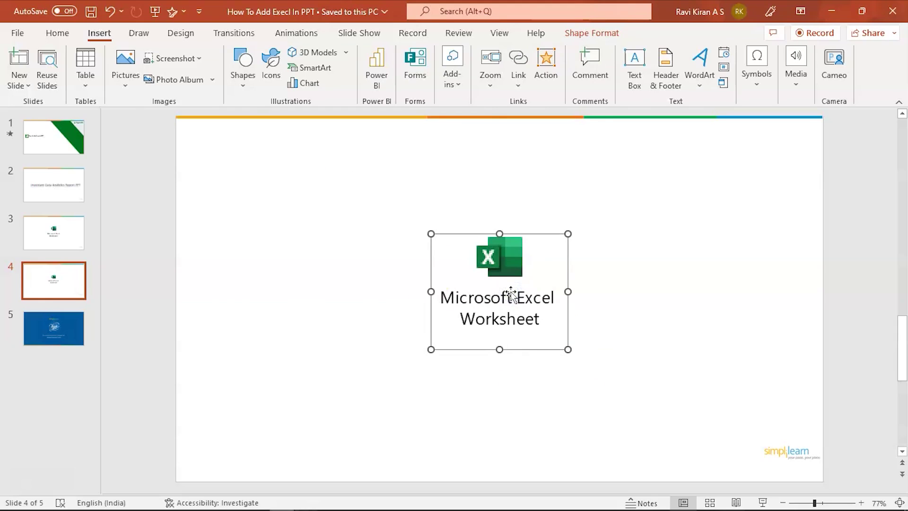
{"action": "left_click", "coordinate": [85, 238]}
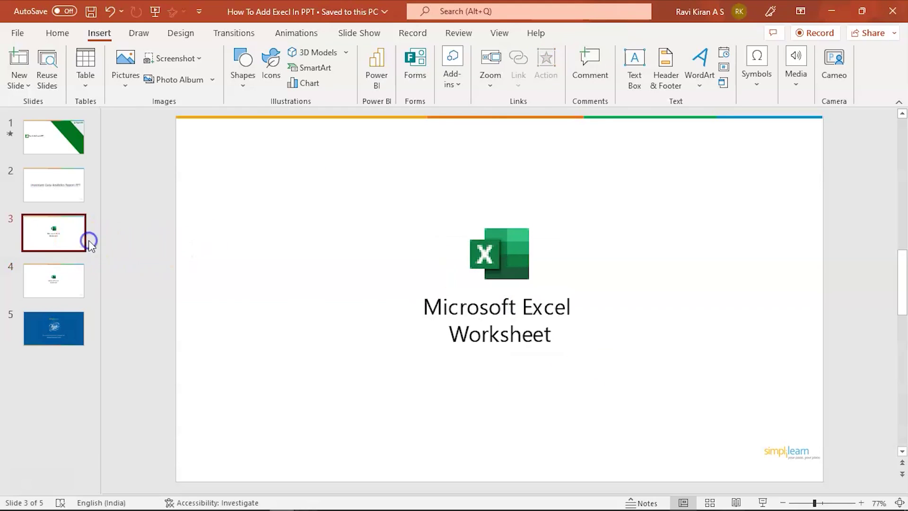
{"action": "left_click", "coordinate": [72, 281]}
Open the embedded spreadsheet from slide 4's icon in full-screen Excel, then return to PowerPoint.
{"action": "left_click", "coordinate": [503, 262]}
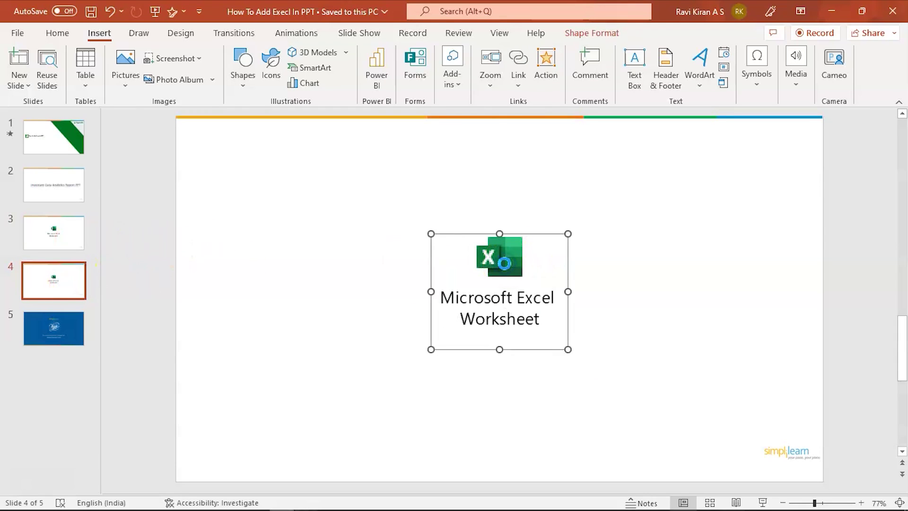
{"action": "double_click", "coordinate": [504, 262]}
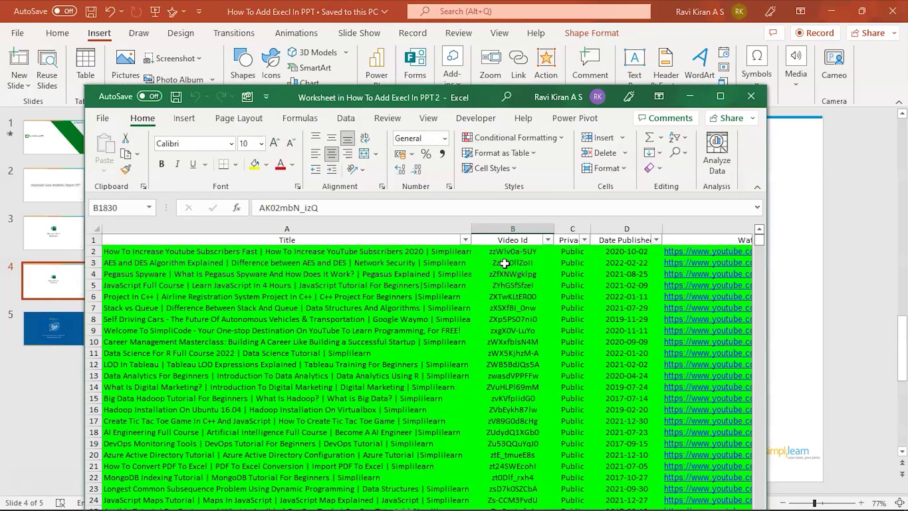
{"action": "left_click", "coordinate": [720, 96]}
{"action": "key", "text": "alt+Tab"}
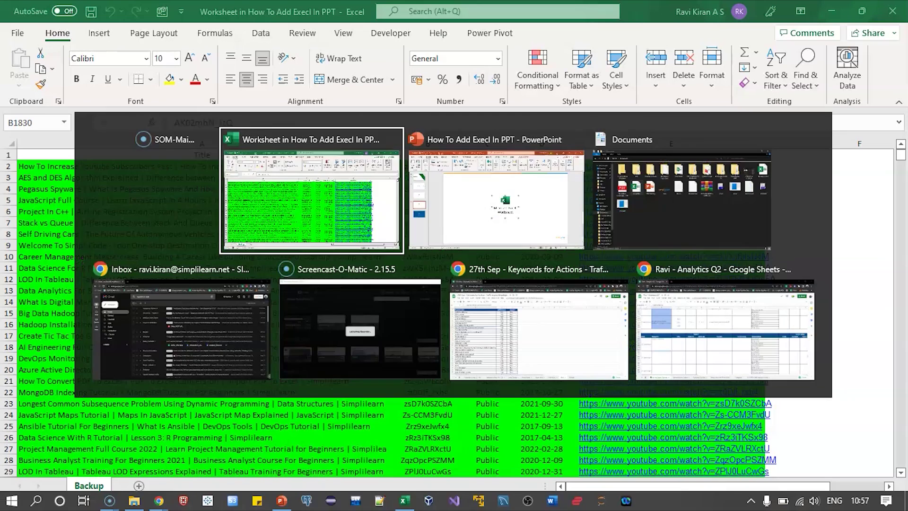
{"action": "key", "text": "alt+Tab"}
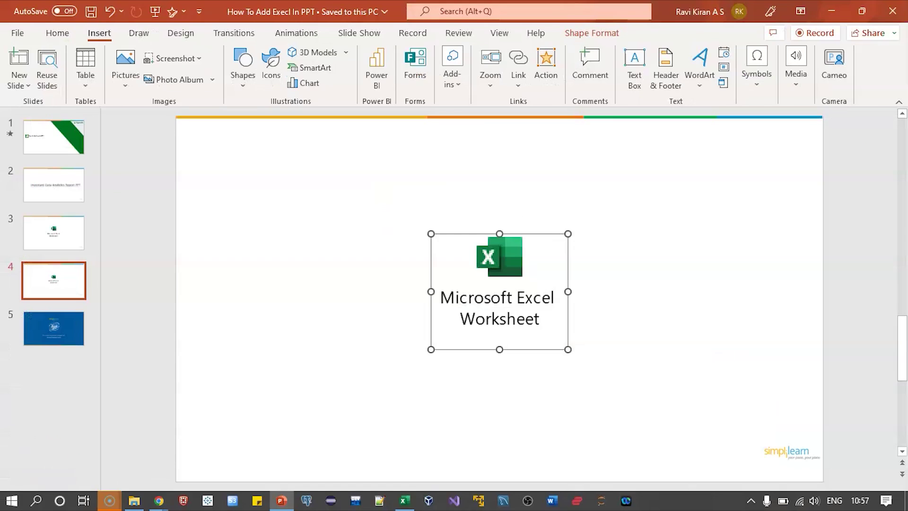